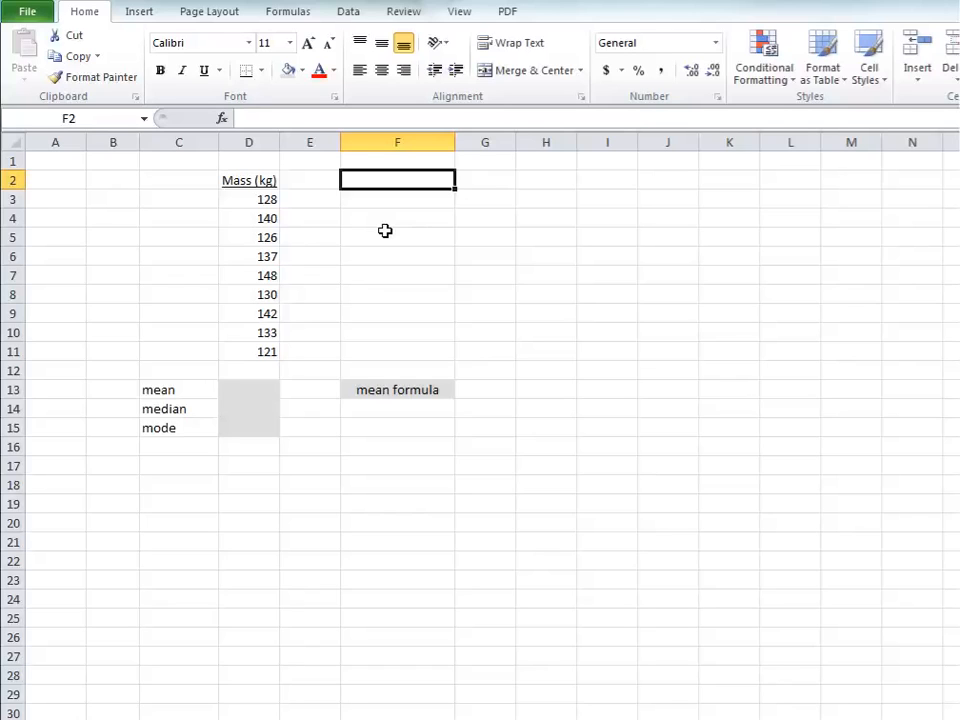
# Step: Sort the mass values in D3:D11 from smallest to largest
pyautogui.moveTo(266, 199); pyautogui.dragTo(236, 354)
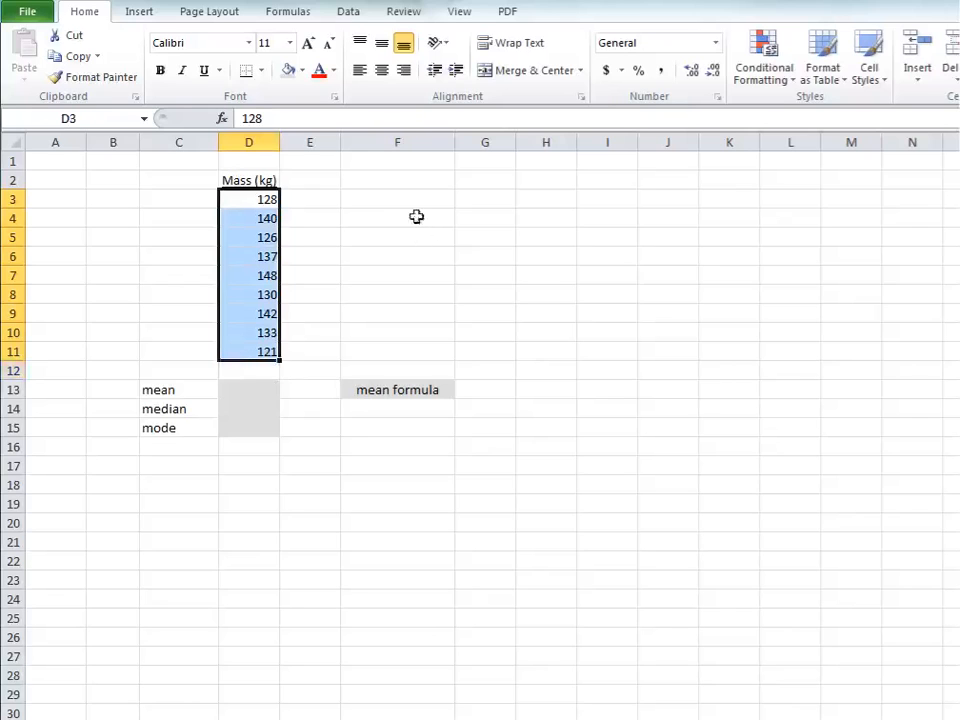
pyautogui.click(350, 14)
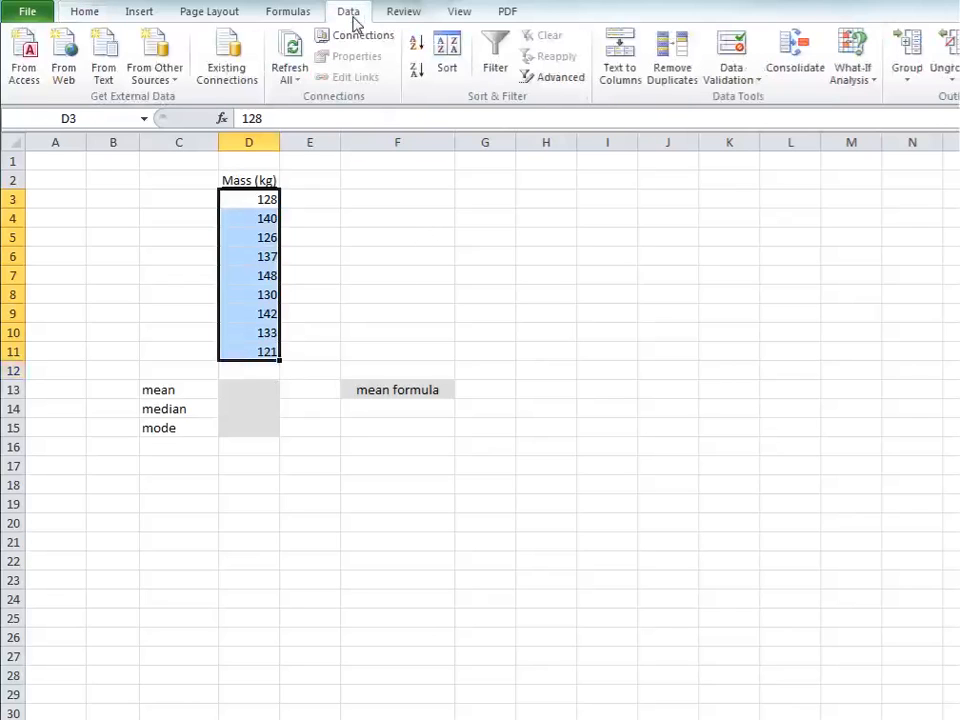
pyautogui.click(415, 51)
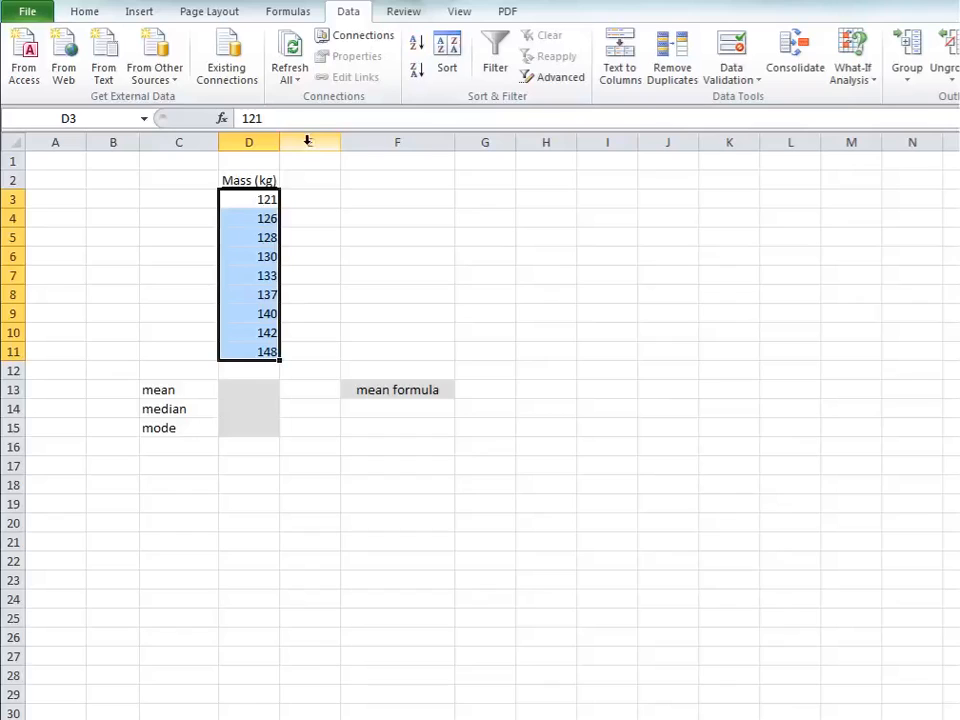
# Step: Calculate the mean in D13 by inserting the statistical AVERAGE function over the range D3:D11
pyautogui.click(245, 390)
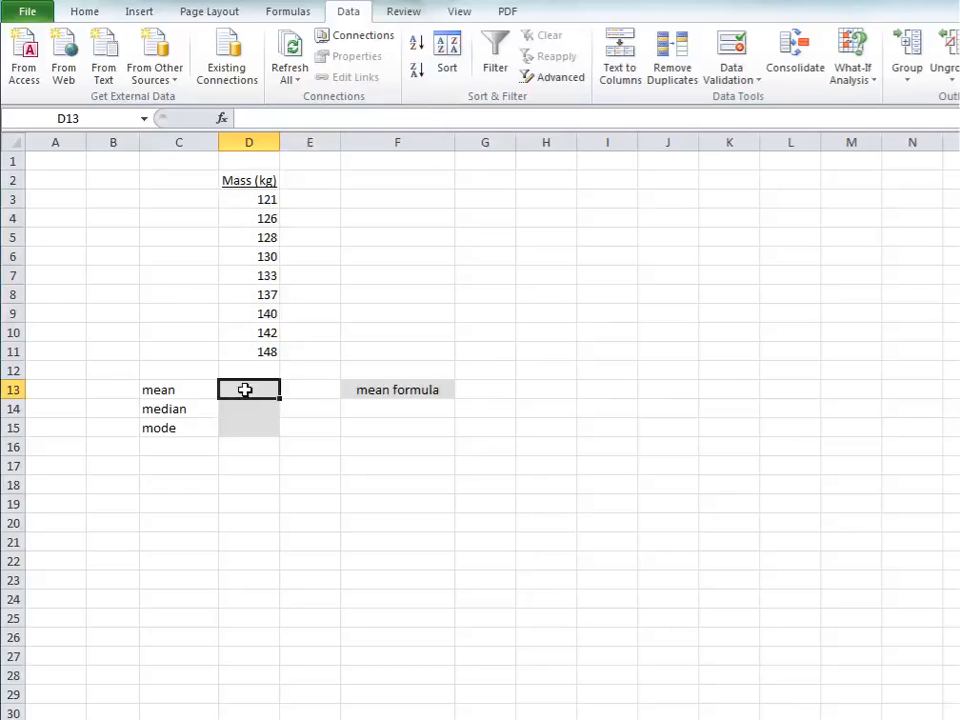
pyautogui.click(280, 13)
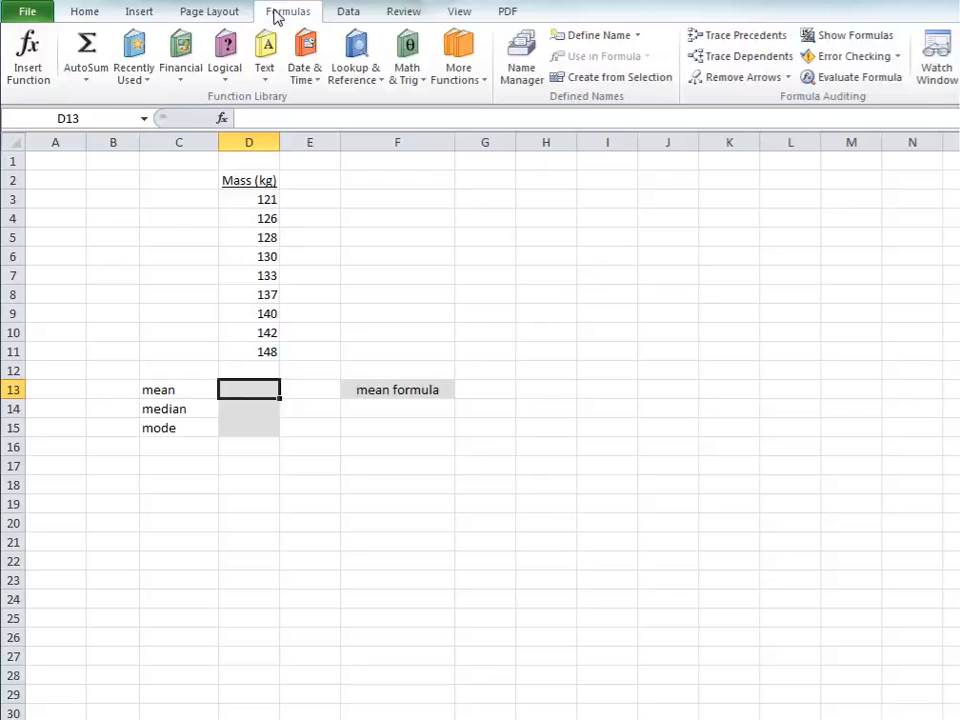
pyautogui.click(28, 68)
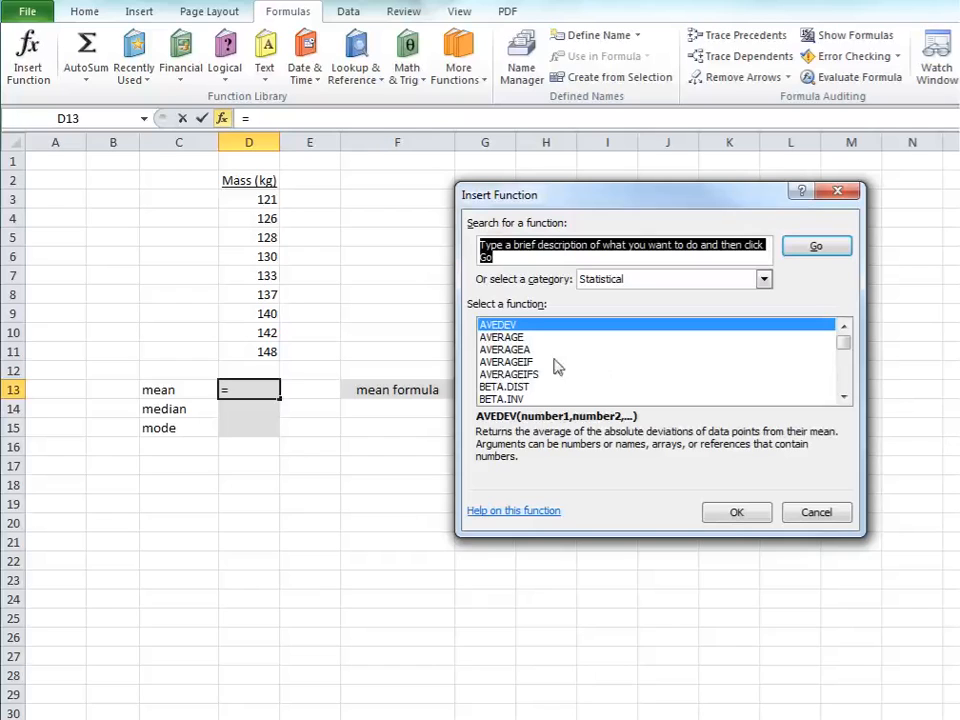
pyautogui.click(520, 341)
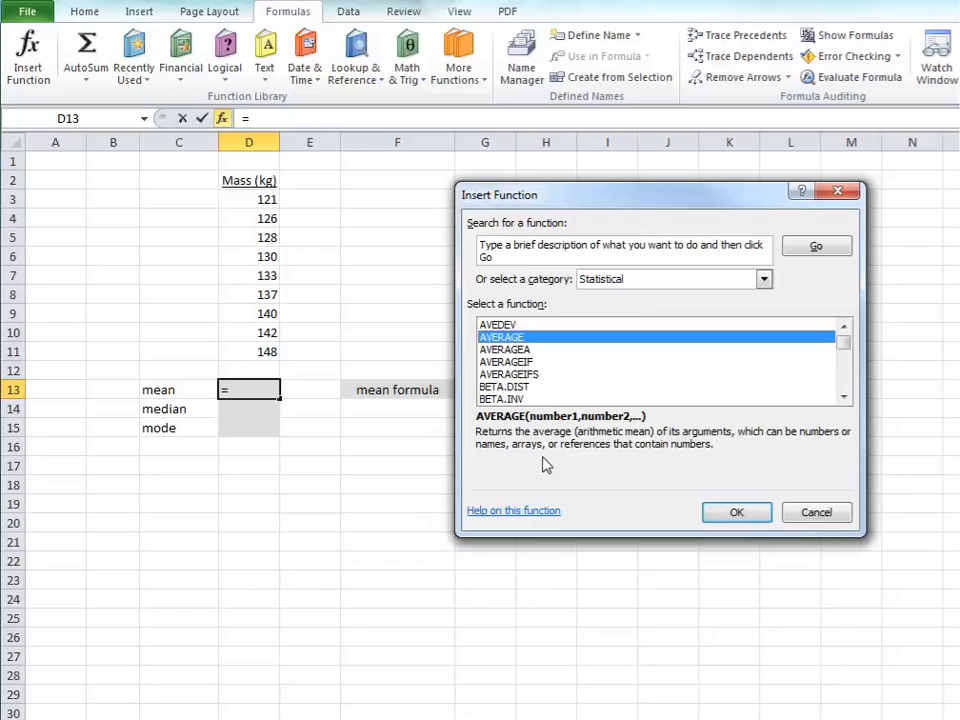
pyautogui.click(735, 513)
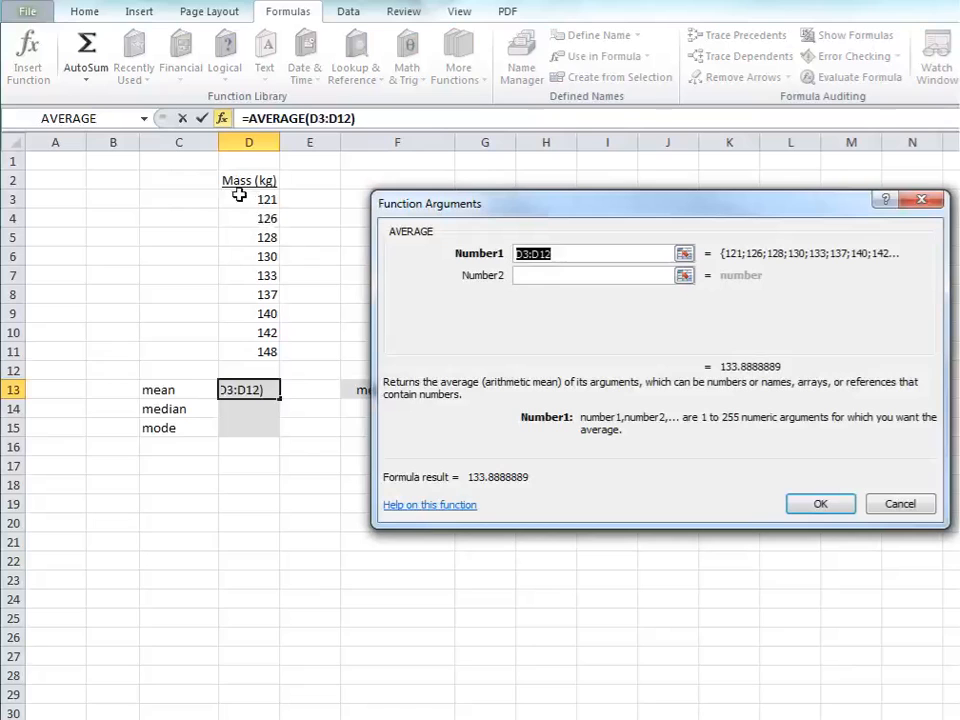
pyautogui.moveTo(239, 195); pyautogui.dragTo(242, 347)
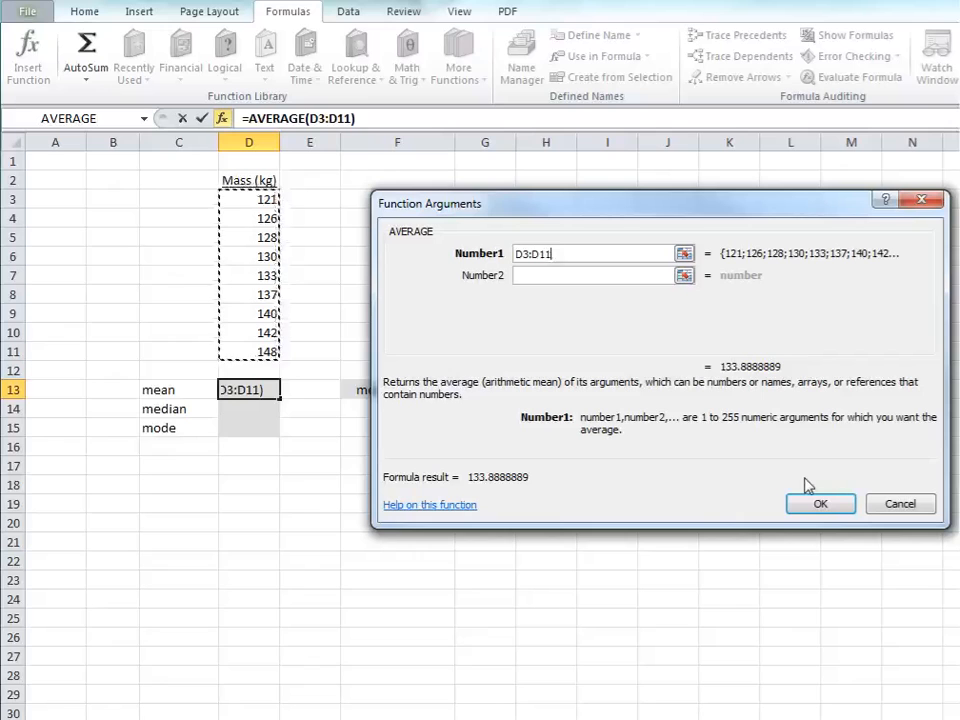
pyautogui.click(818, 505)
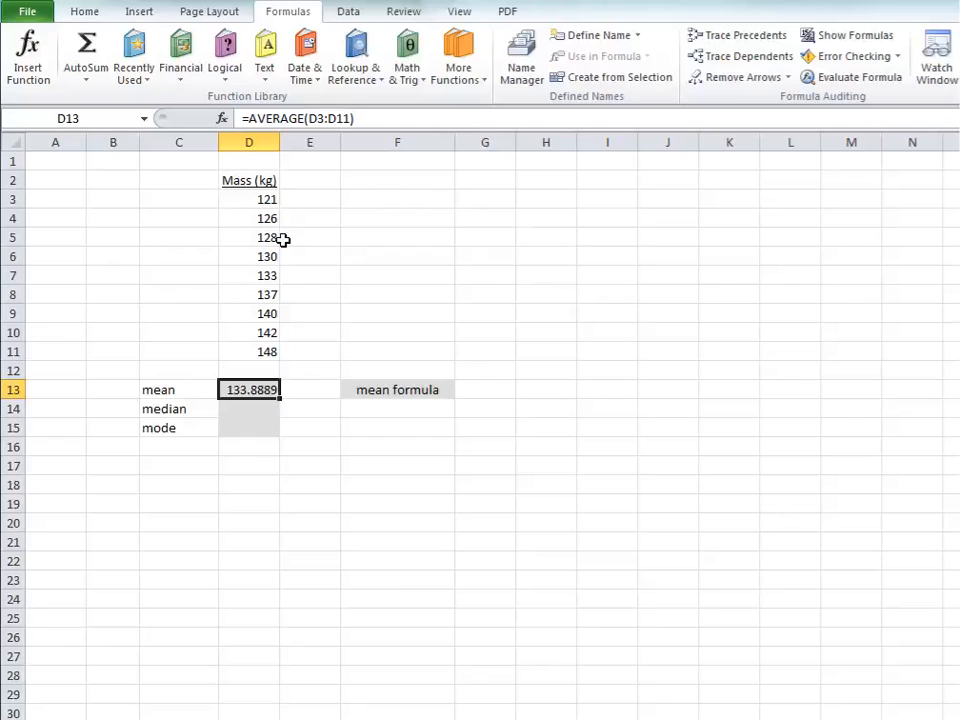
# Step: Reduce the mean in D13 to one decimal place
pyautogui.click(83, 16)
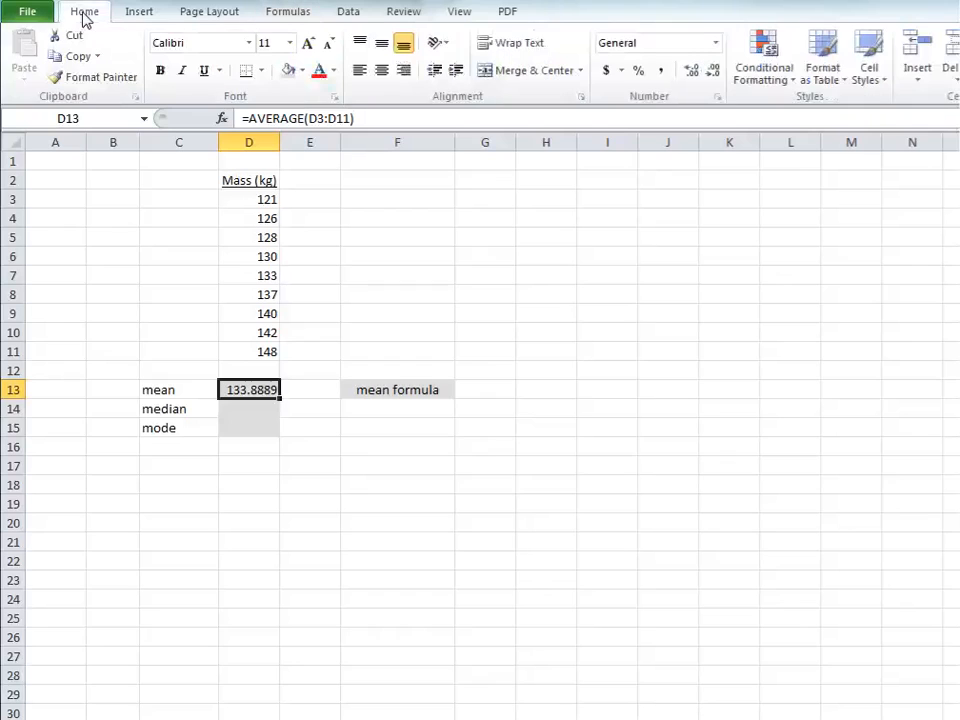
pyautogui.click(713, 72)
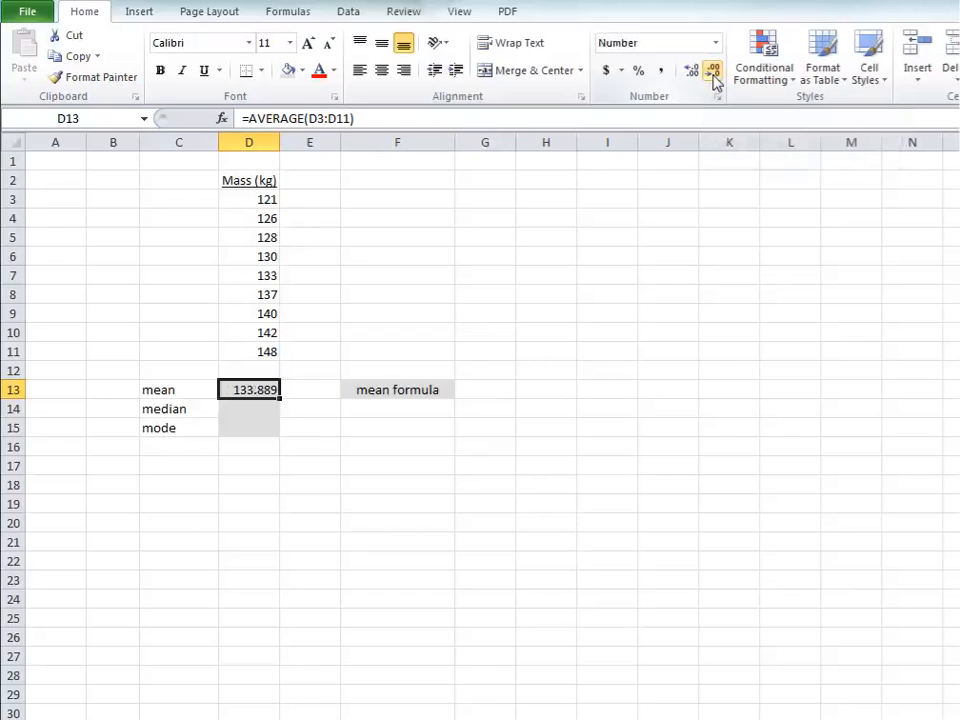
pyautogui.click(713, 72)
pyautogui.click(713, 72)
# Step: Calculate the median in D14 by inserting the statistical MEDIAN function over the range D3:D11
pyautogui.click(248, 411)
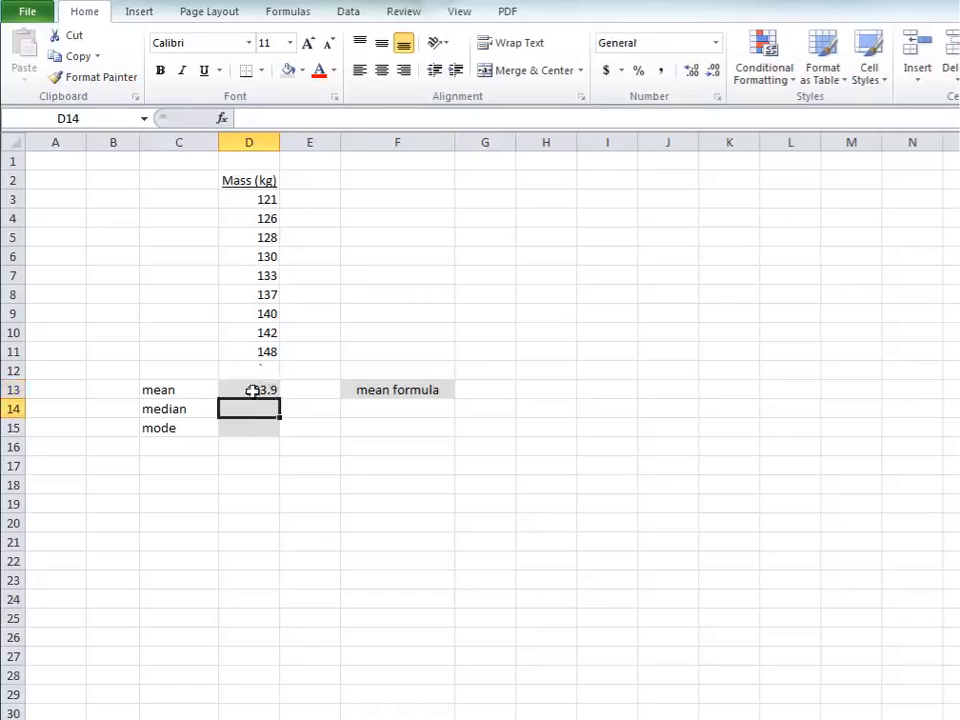
pyautogui.click(289, 12)
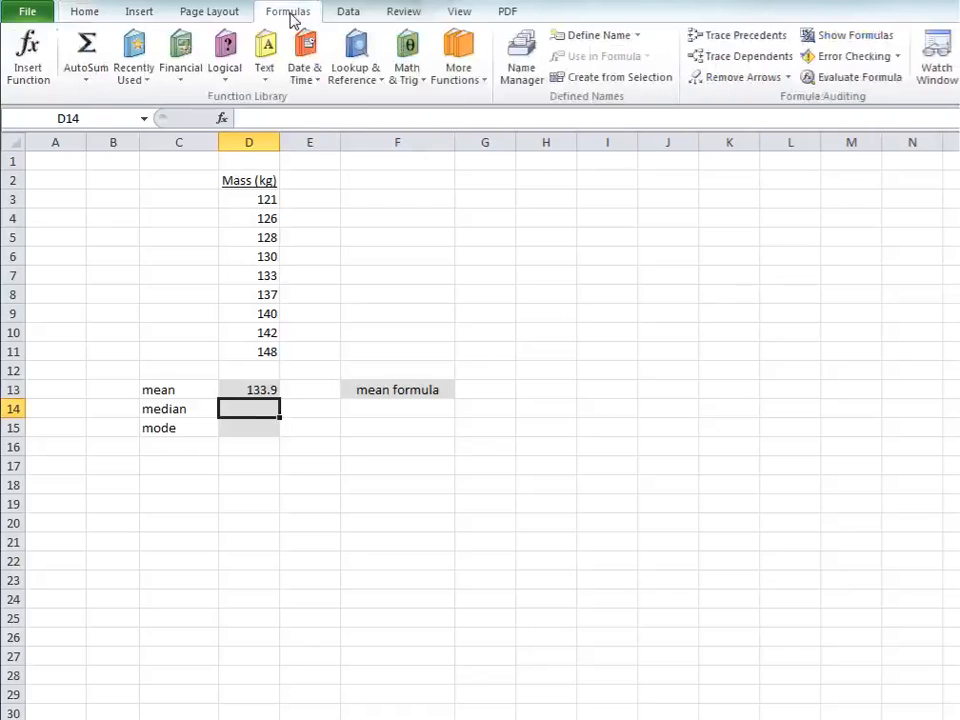
pyautogui.click(29, 70)
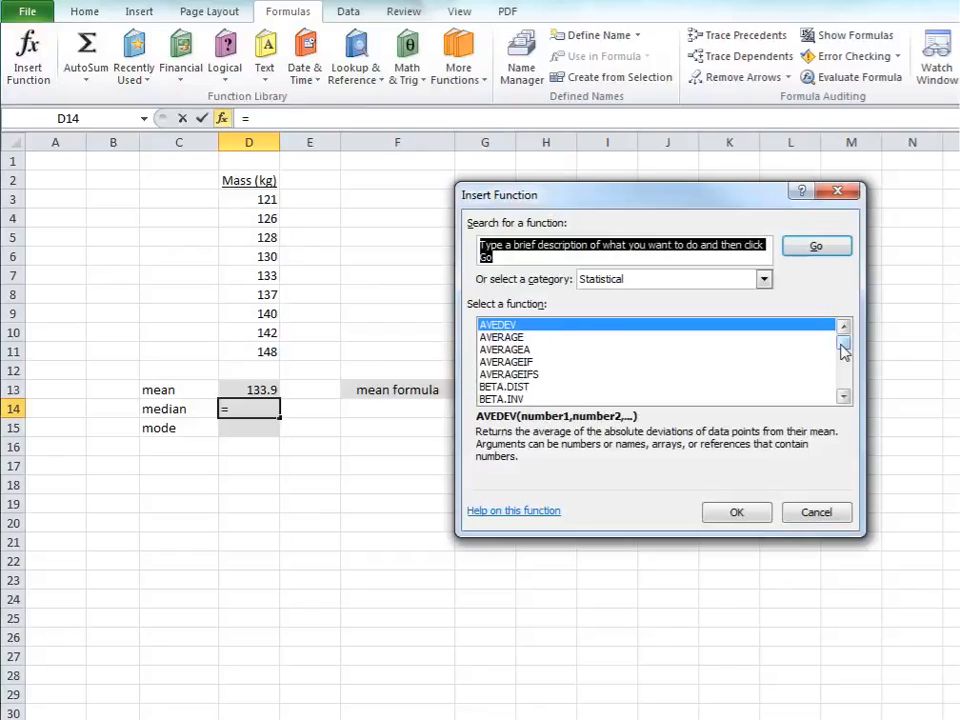
pyautogui.moveTo(843, 350); pyautogui.dragTo(826, 366)
pyautogui.click(500, 376)
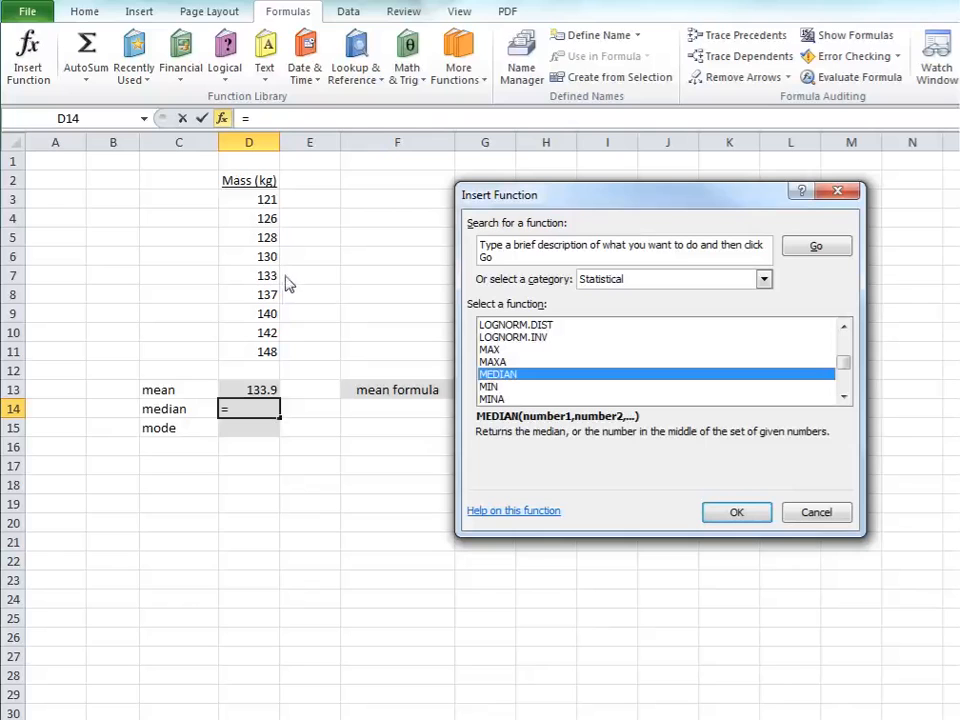
pyautogui.click(729, 514)
pyautogui.moveTo(230, 206); pyautogui.dragTo(246, 350)
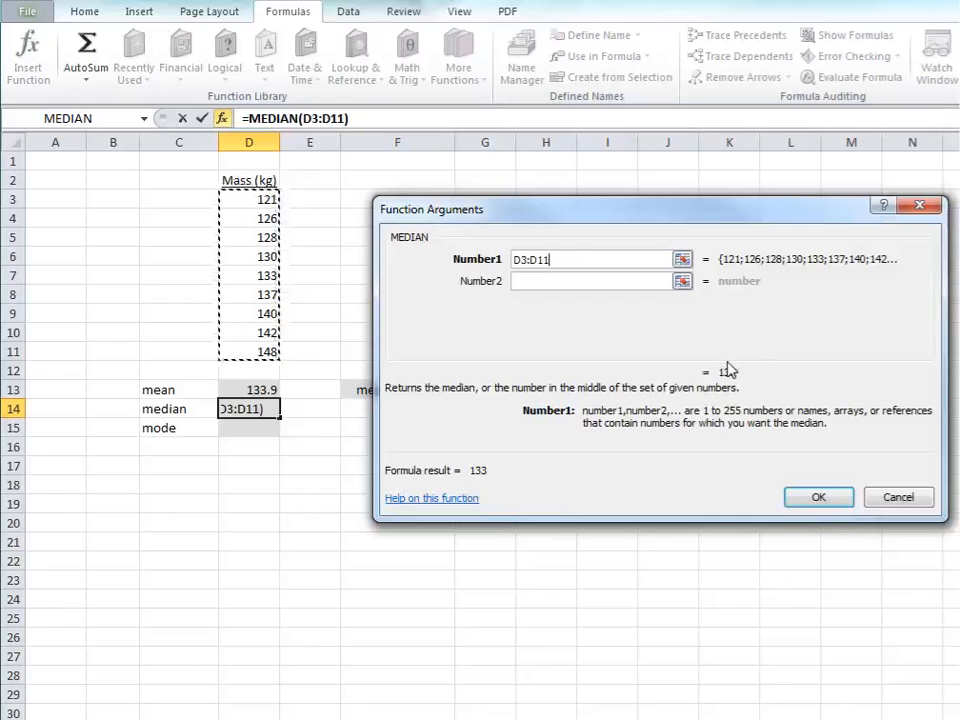
pyautogui.click(812, 495)
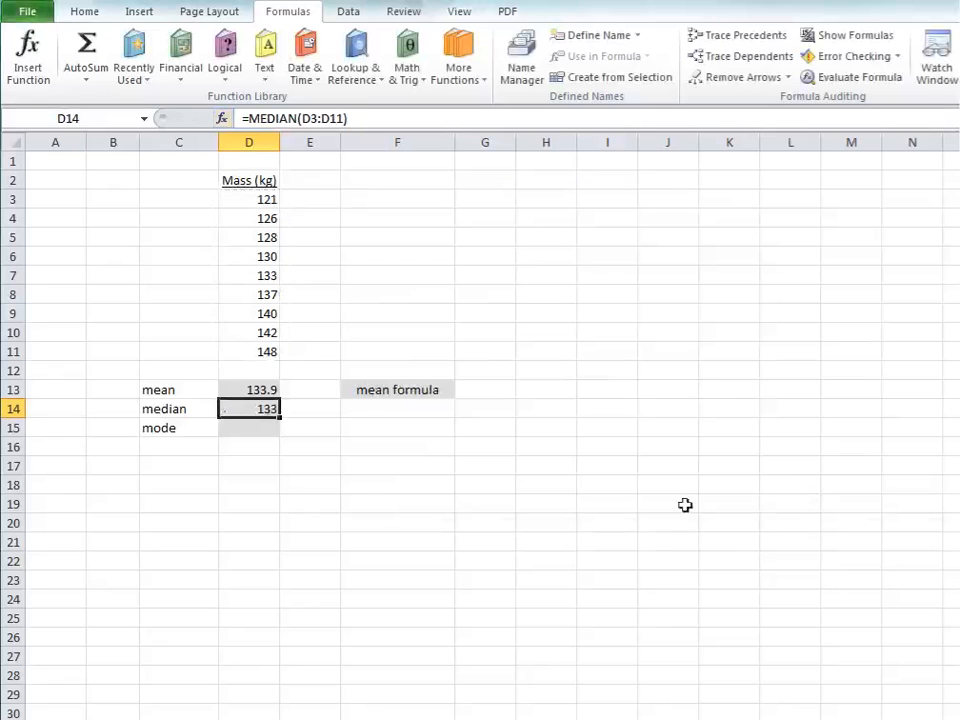
# Step: Calculate the mode in D15 by inserting the statistical MODE.SNGL function over the range D3:D11
pyautogui.click(238, 432)
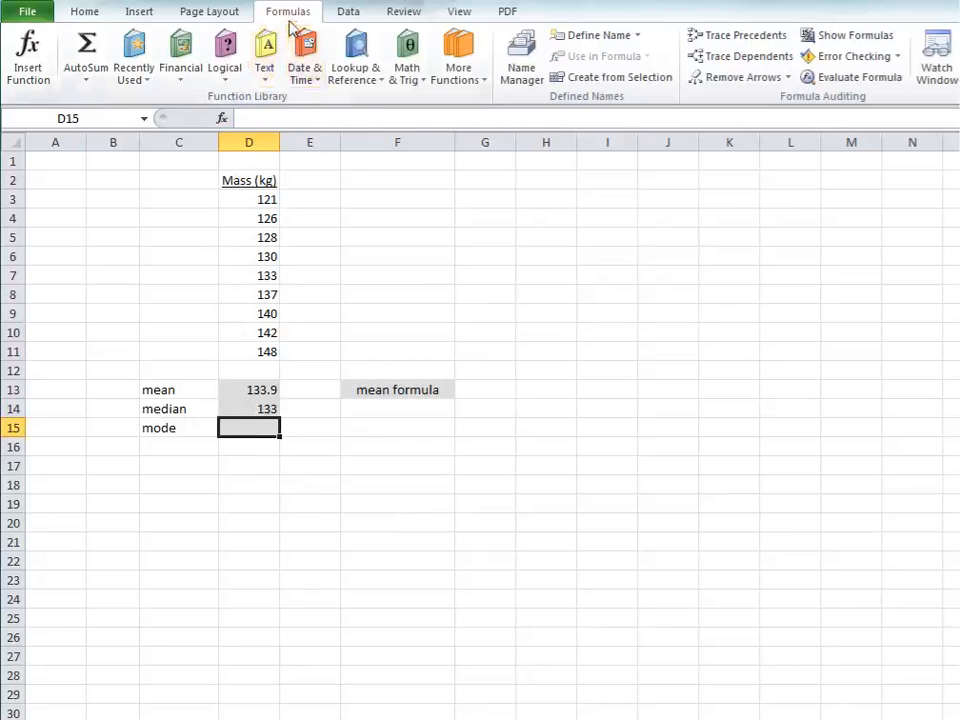
pyautogui.click(27, 62)
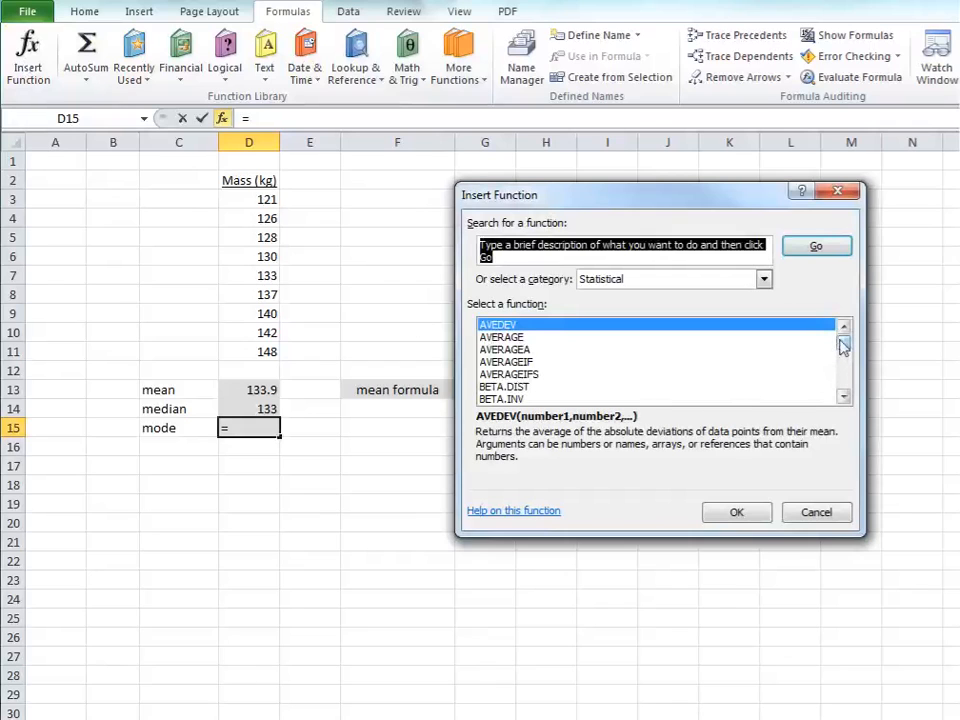
pyautogui.moveTo(843, 345); pyautogui.dragTo(845, 370)
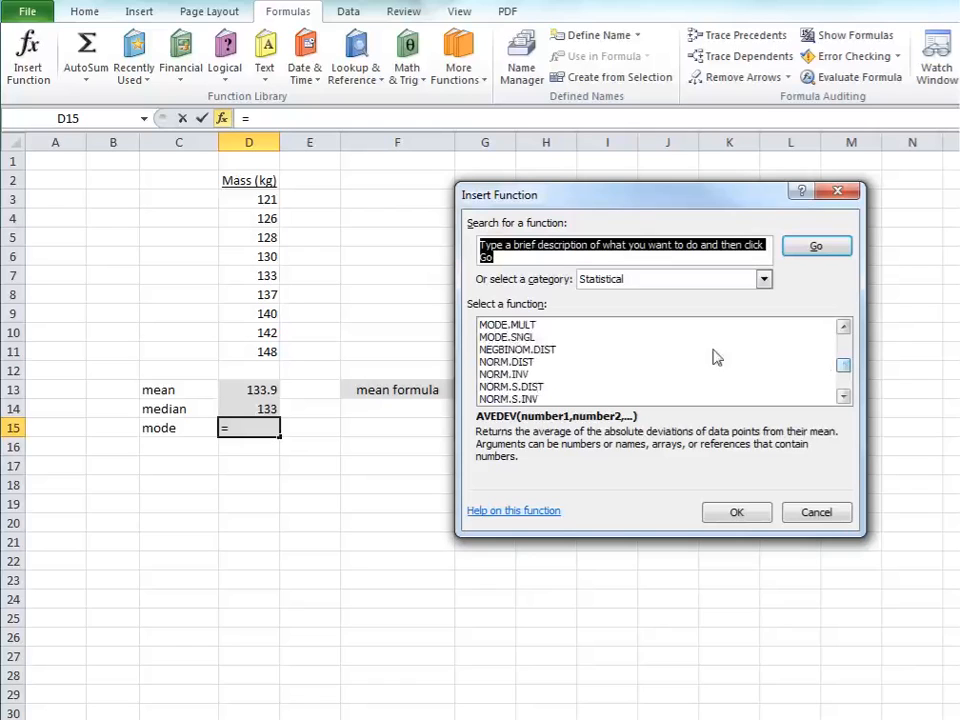
pyautogui.click(539, 338)
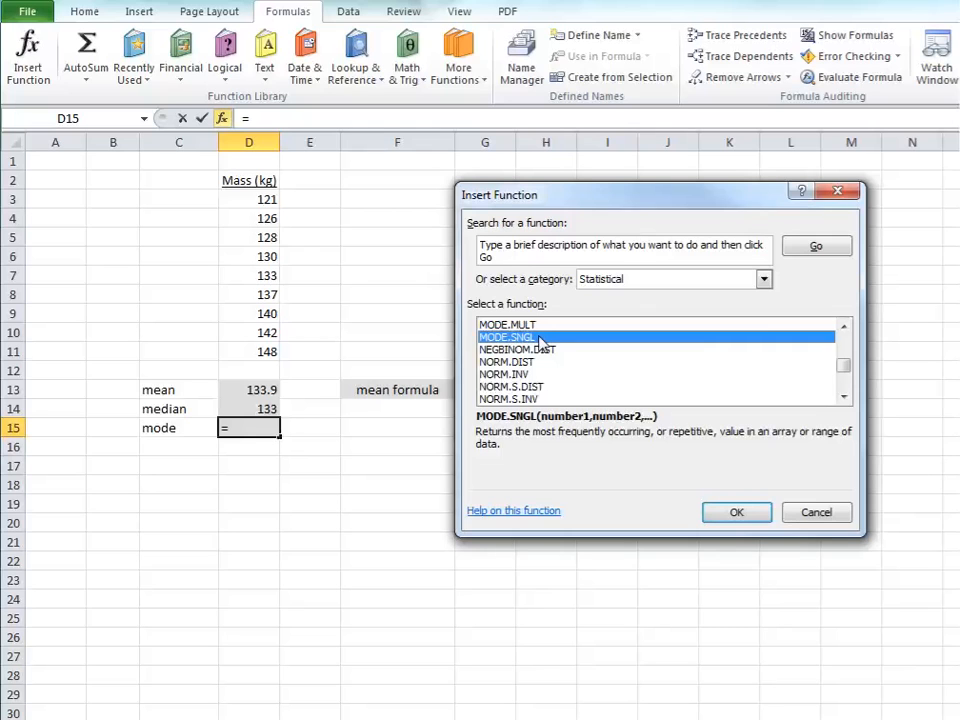
pyautogui.click(736, 511)
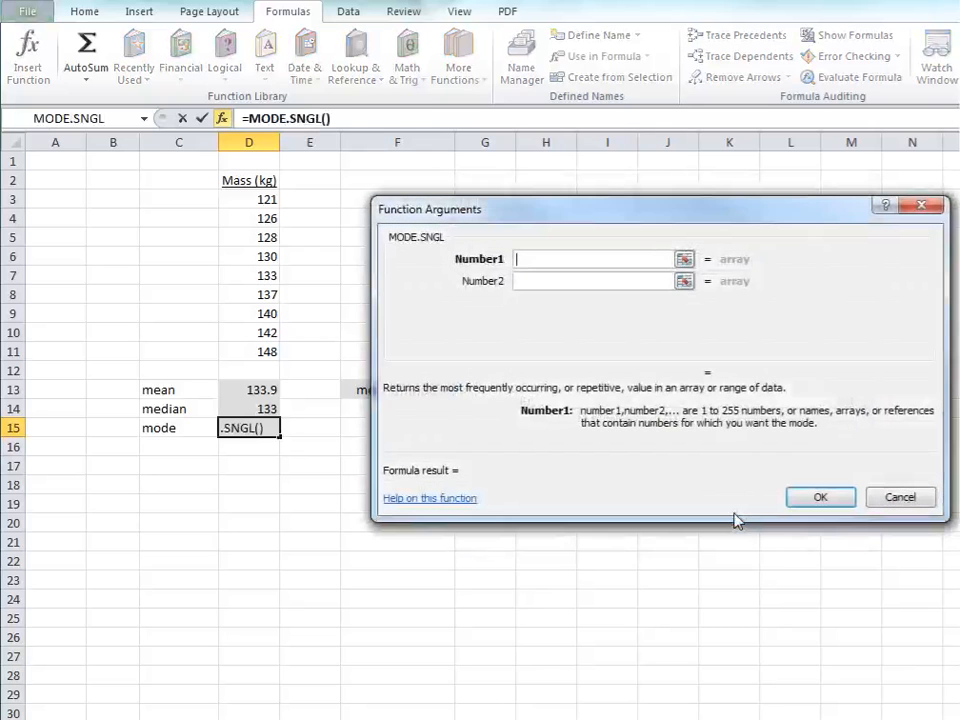
pyautogui.moveTo(257, 199); pyautogui.dragTo(249, 351)
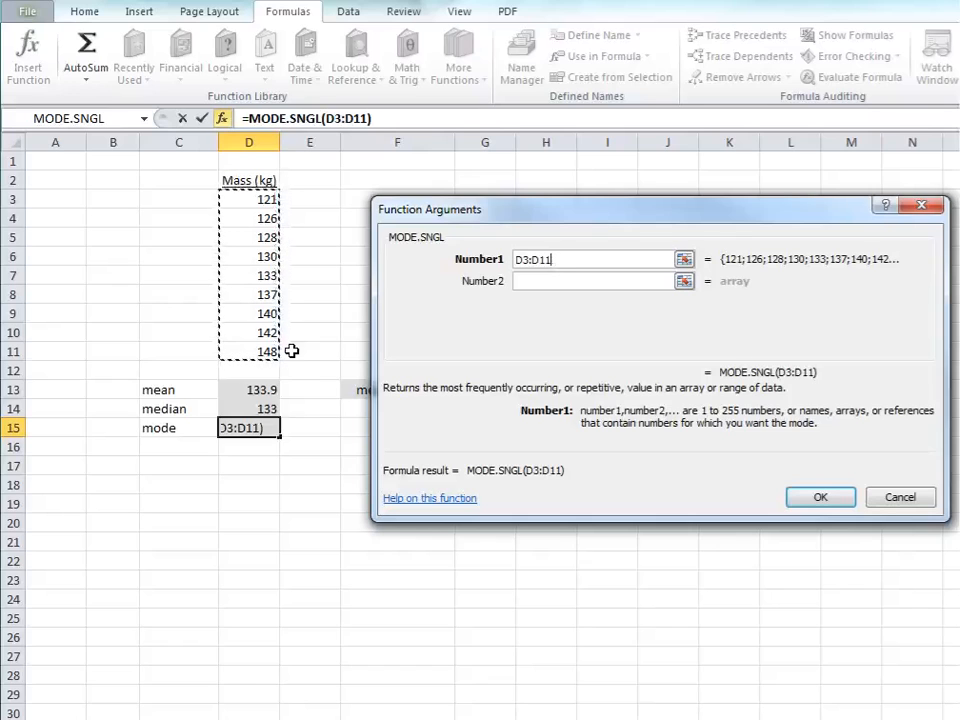
pyautogui.click(819, 499)
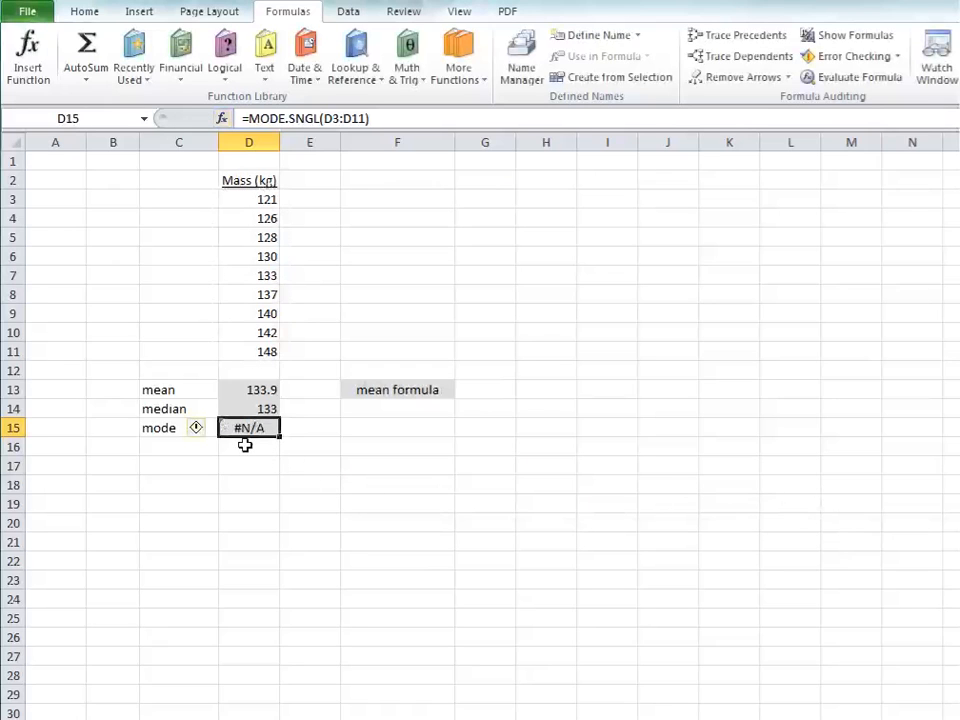
pyautogui.moveTo(198, 434)
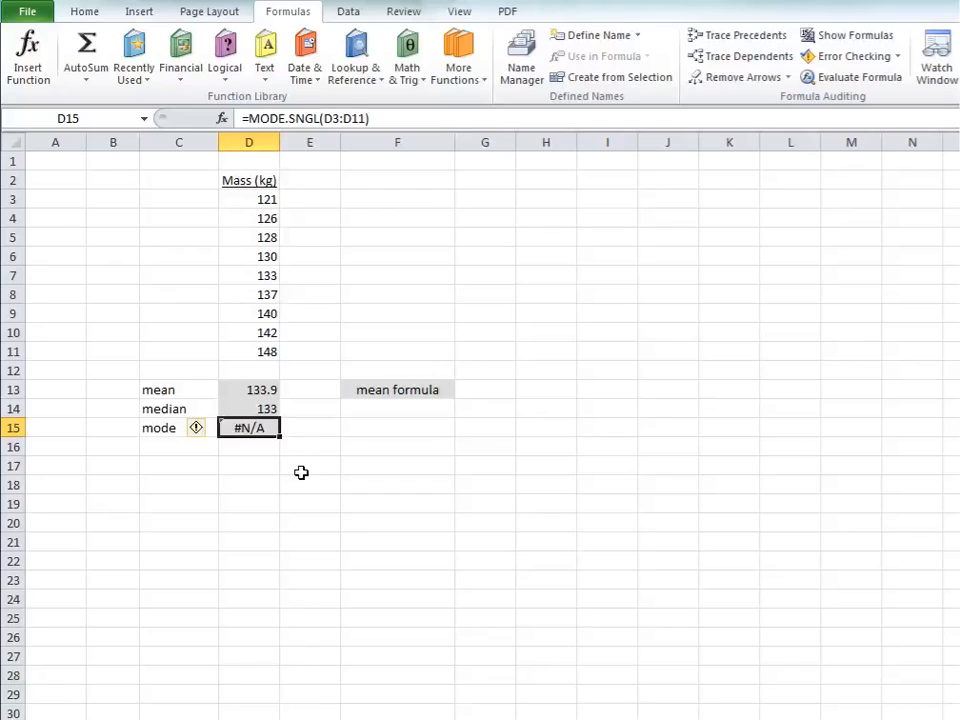
# Step: Replace the "mean formula" text in F13 with the formula =SUM(D3:D11) and reselect that cell
pyautogui.click(388, 392)
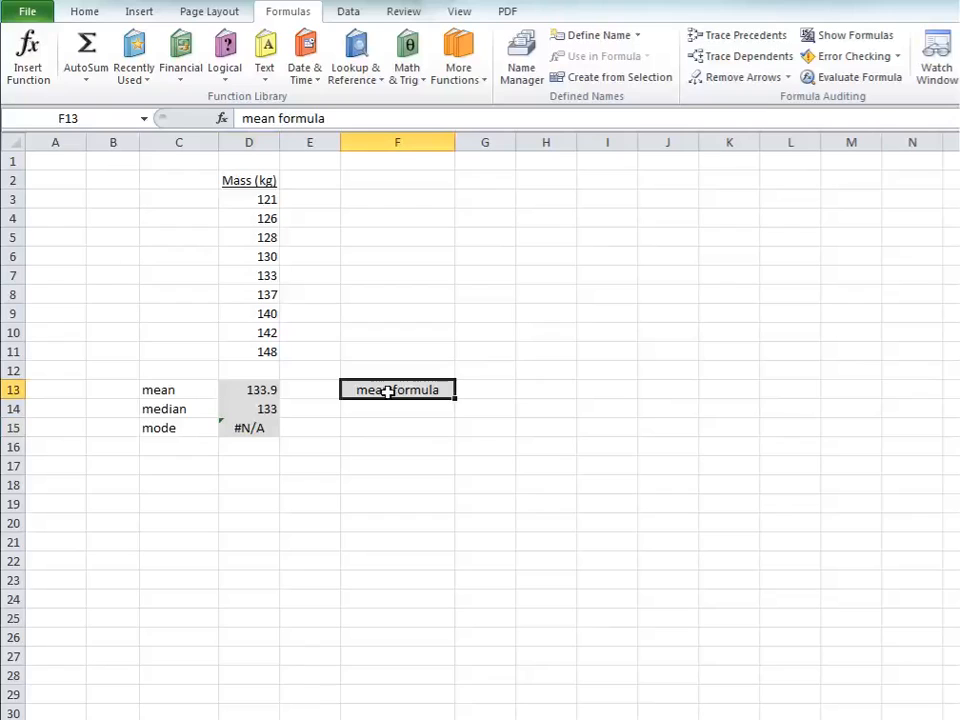
pyautogui.write('=')
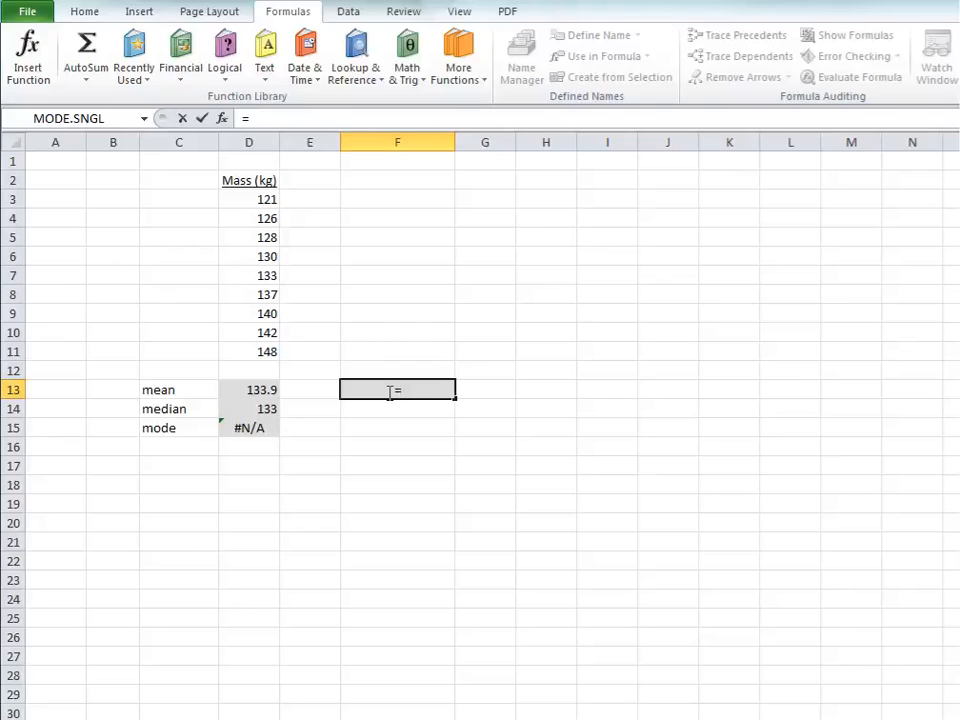
pyautogui.write('sum')
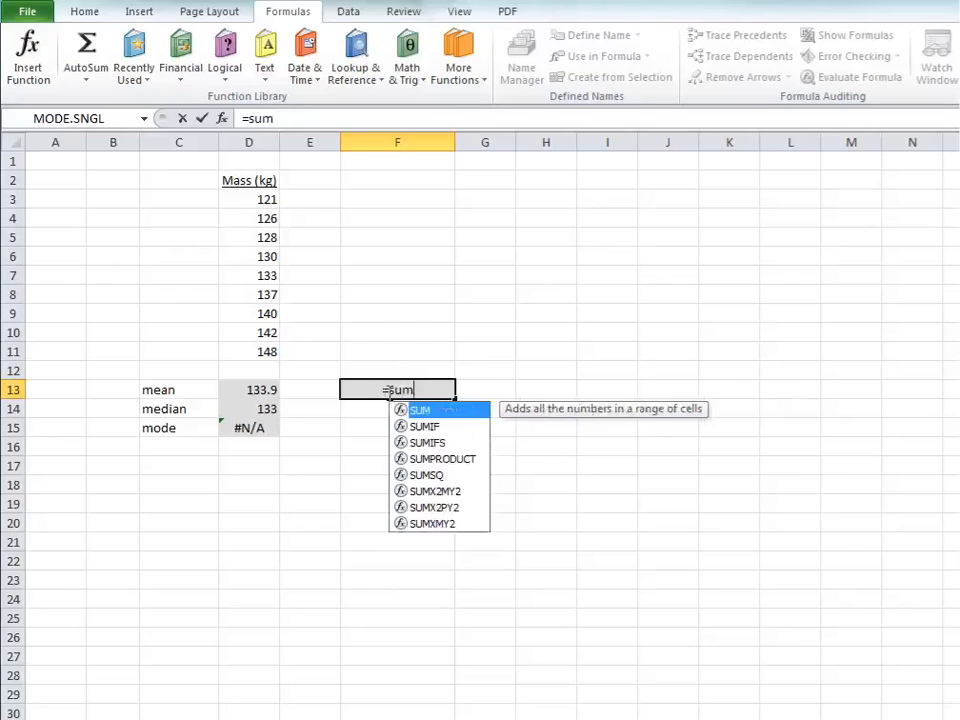
pyautogui.write('(')
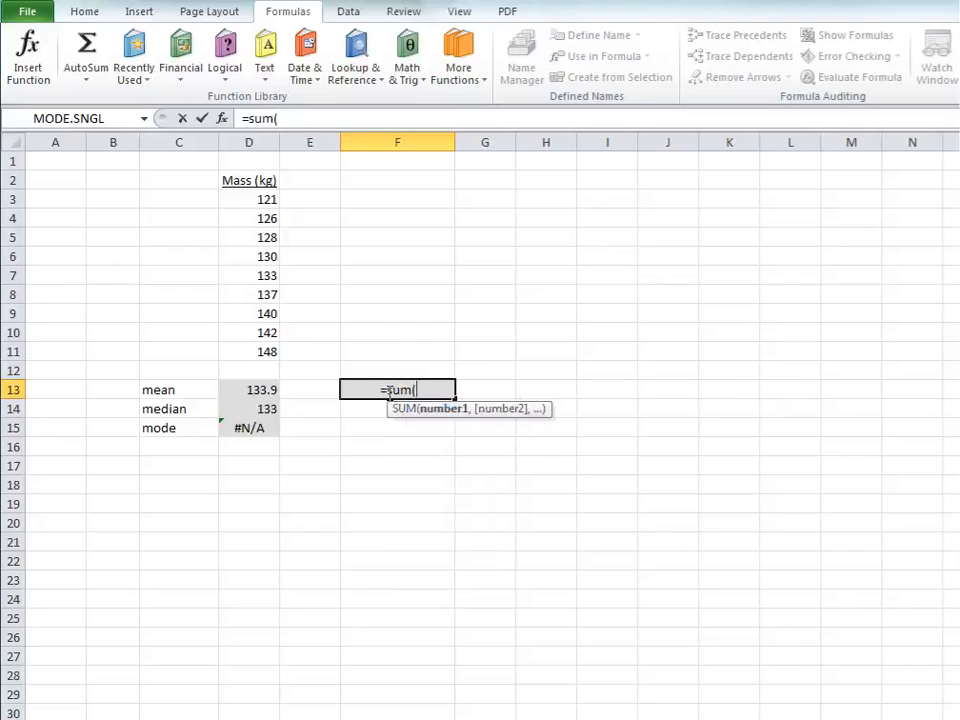
pyautogui.moveTo(236, 199); pyautogui.dragTo(242, 349)
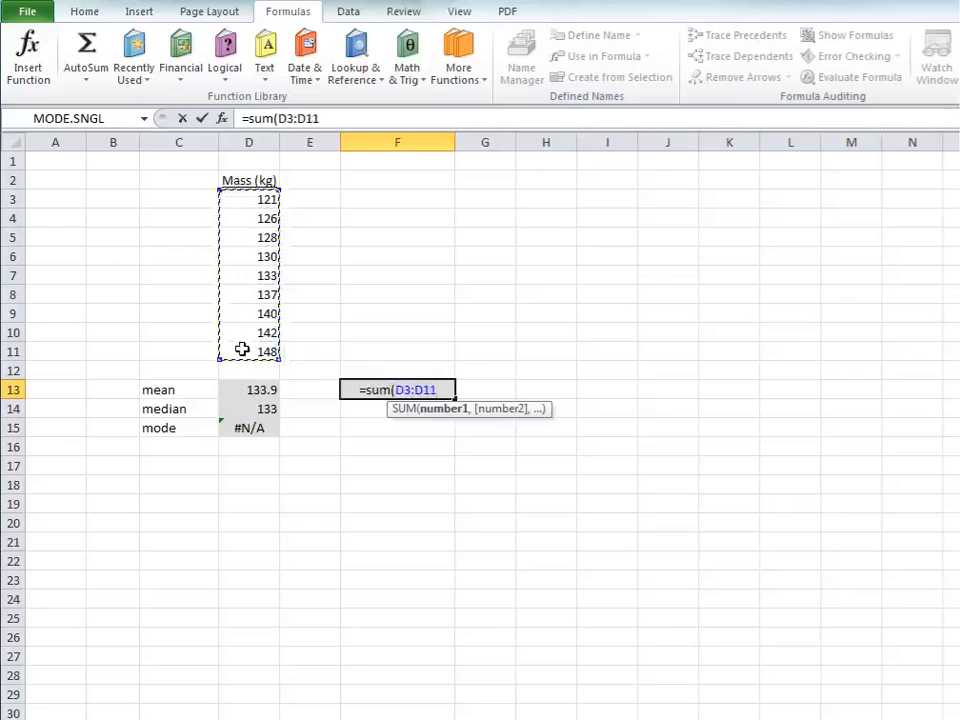
pyautogui.write(')')
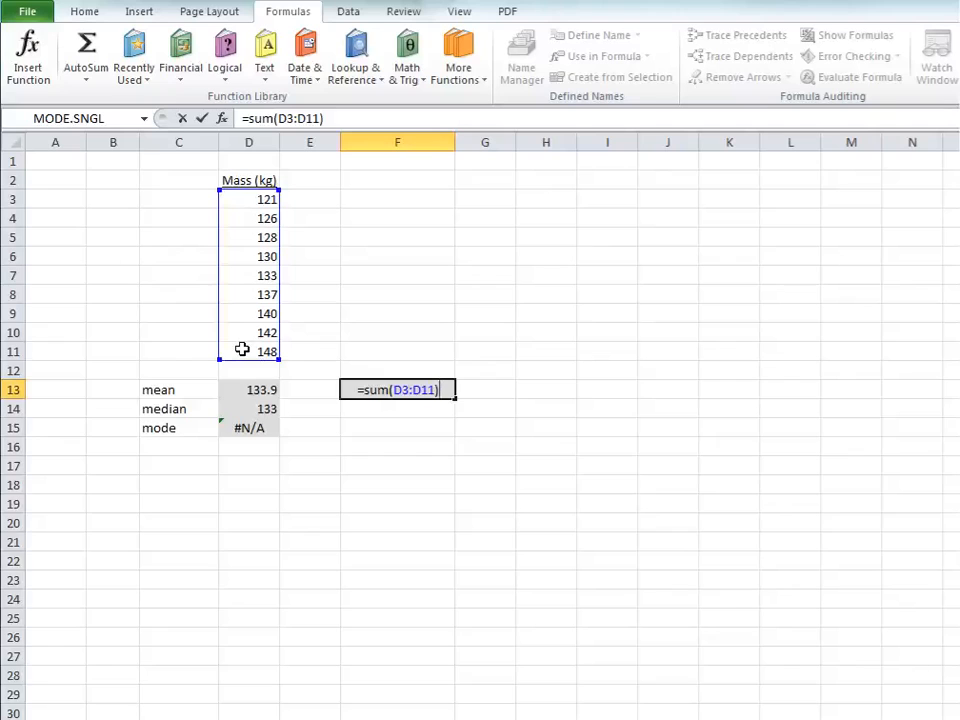
pyautogui.press('Return')
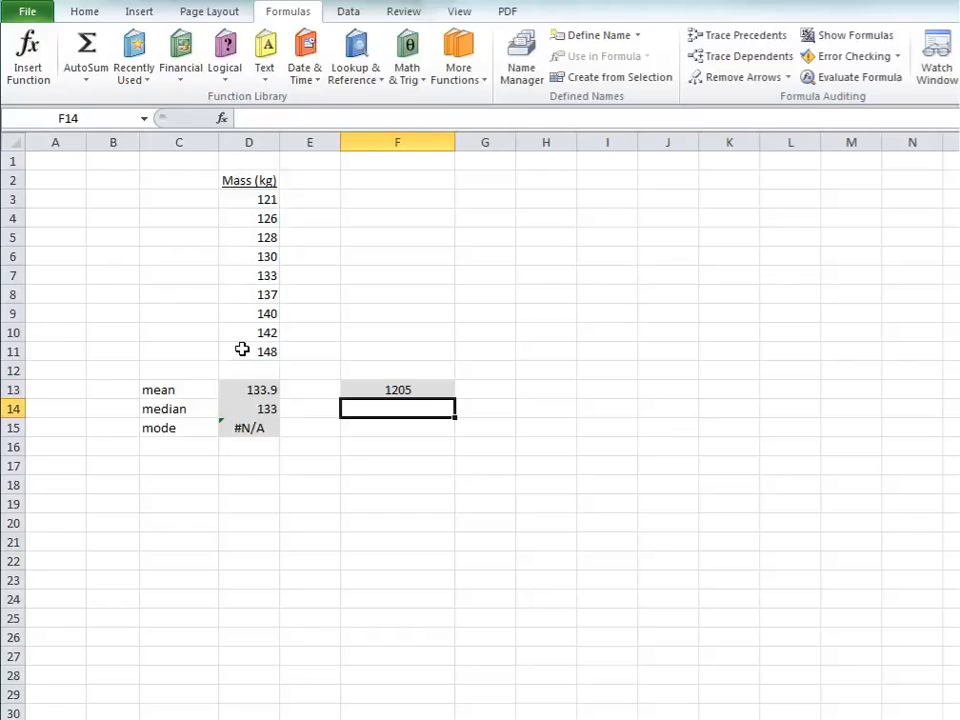
pyautogui.click(380, 389)
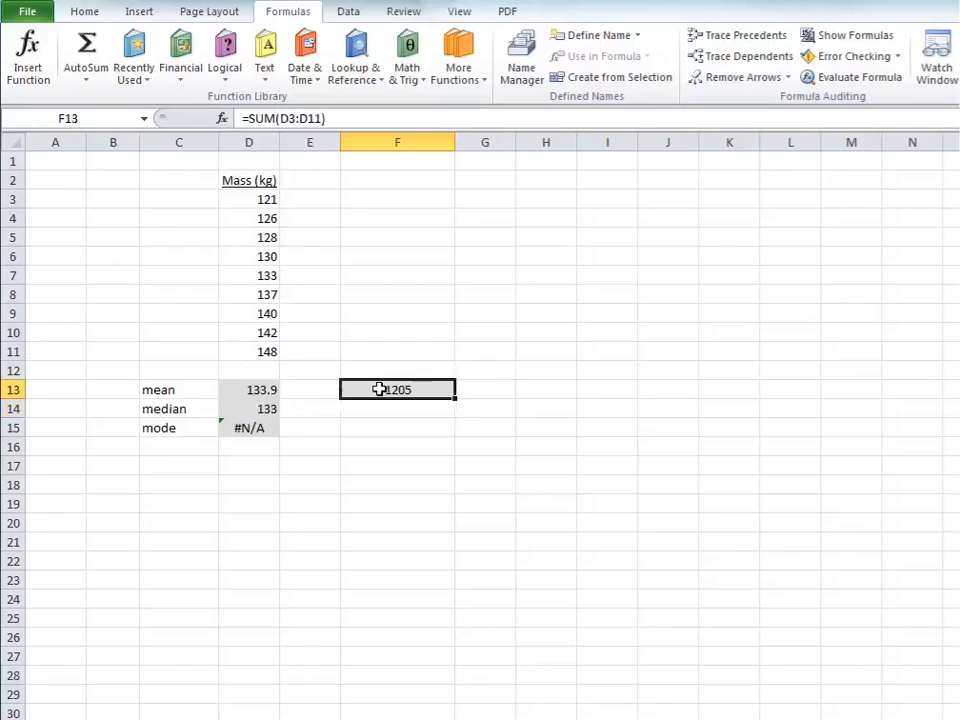
# Step: Extend the sum formula in F13 to divide by the number of values, making it =SUM(D3:D11)/9
pyautogui.click(347, 119)
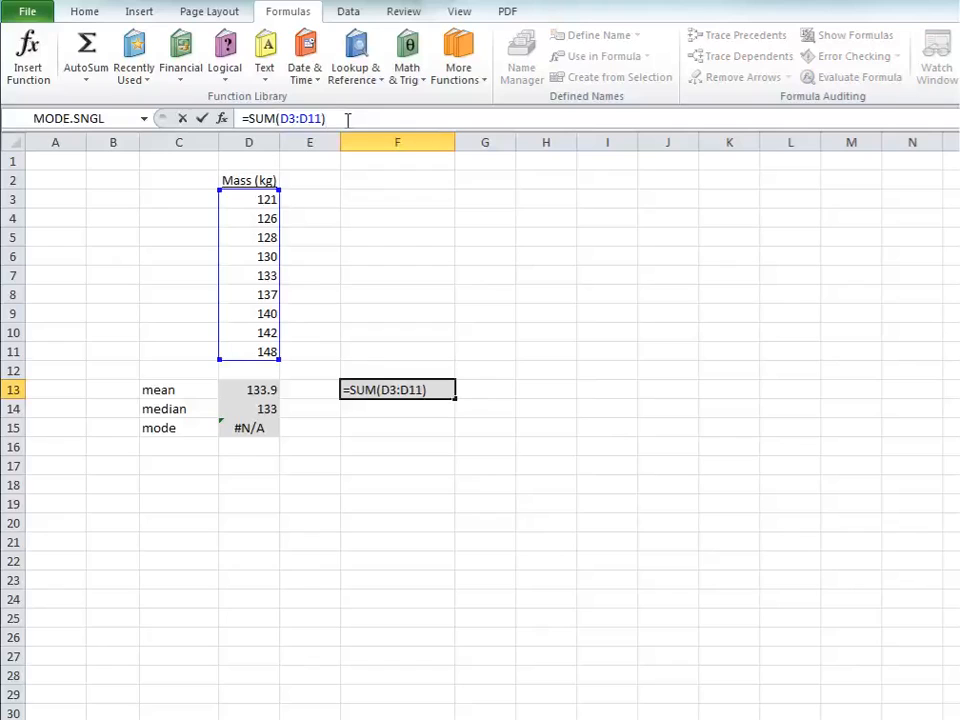
pyautogui.write('/9')
pyautogui.press('Return')
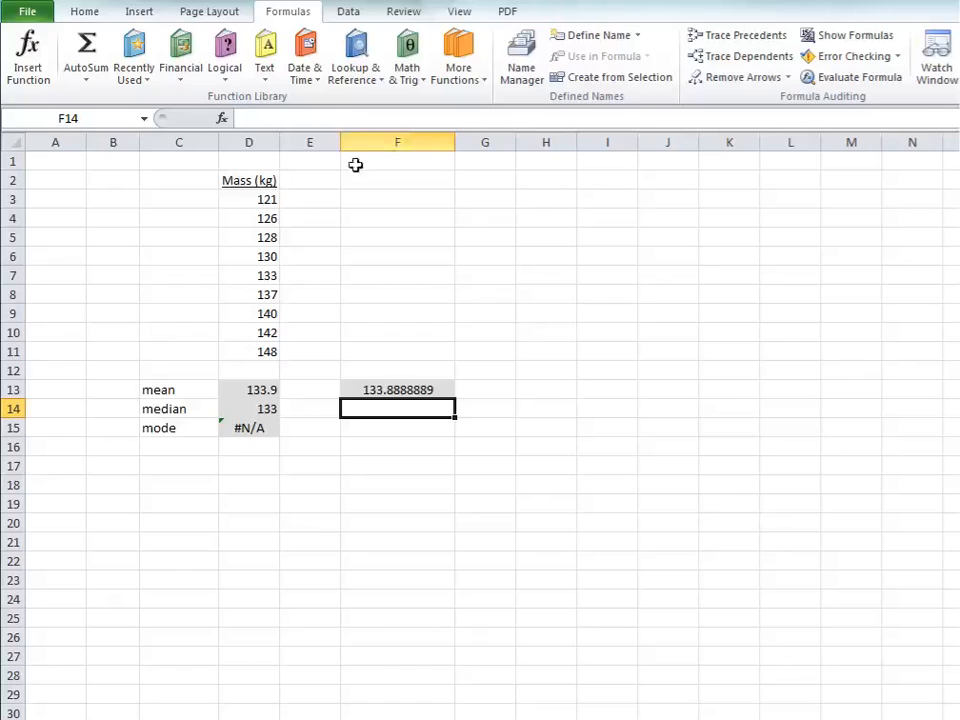
# Step: Reduce the manually calculated mean in F13 to one decimal place and deselect the cell
pyautogui.click(393, 392)
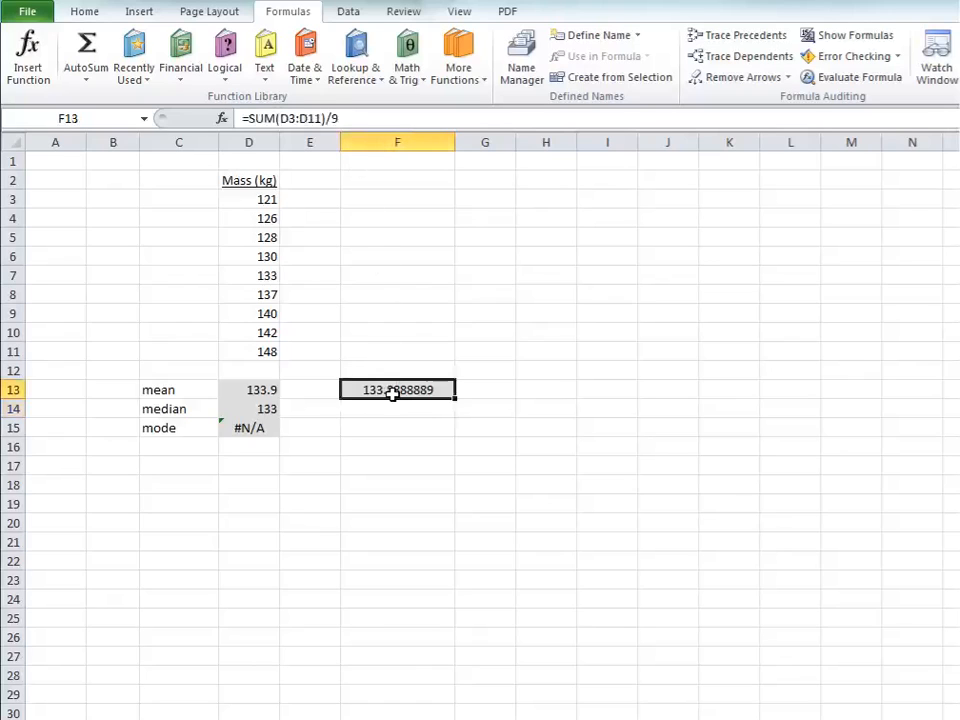
pyautogui.click(82, 17)
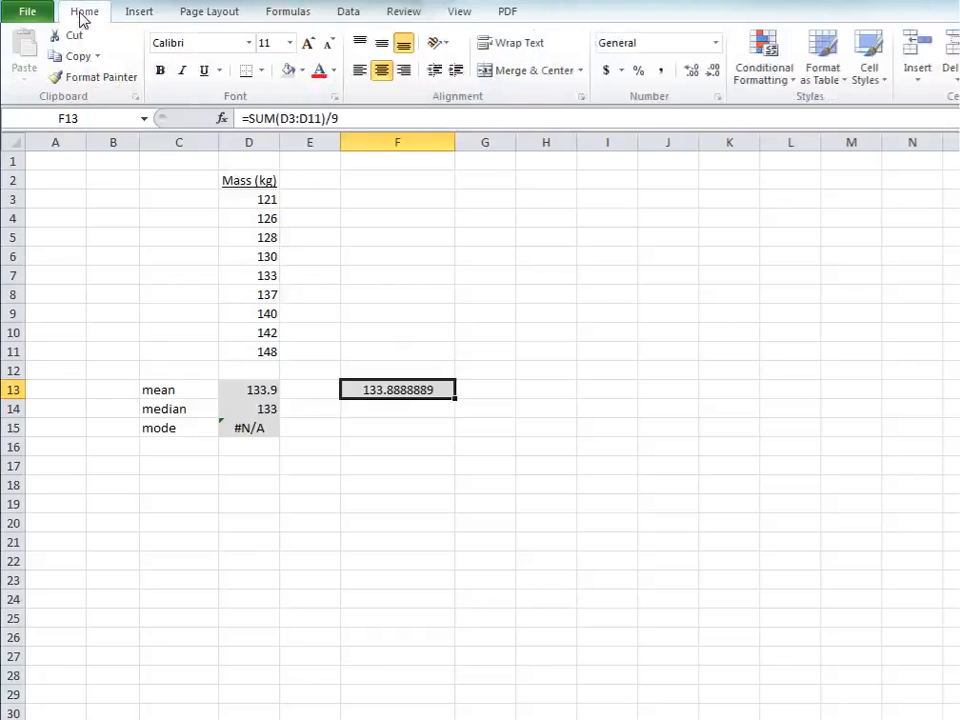
pyautogui.click(713, 72)
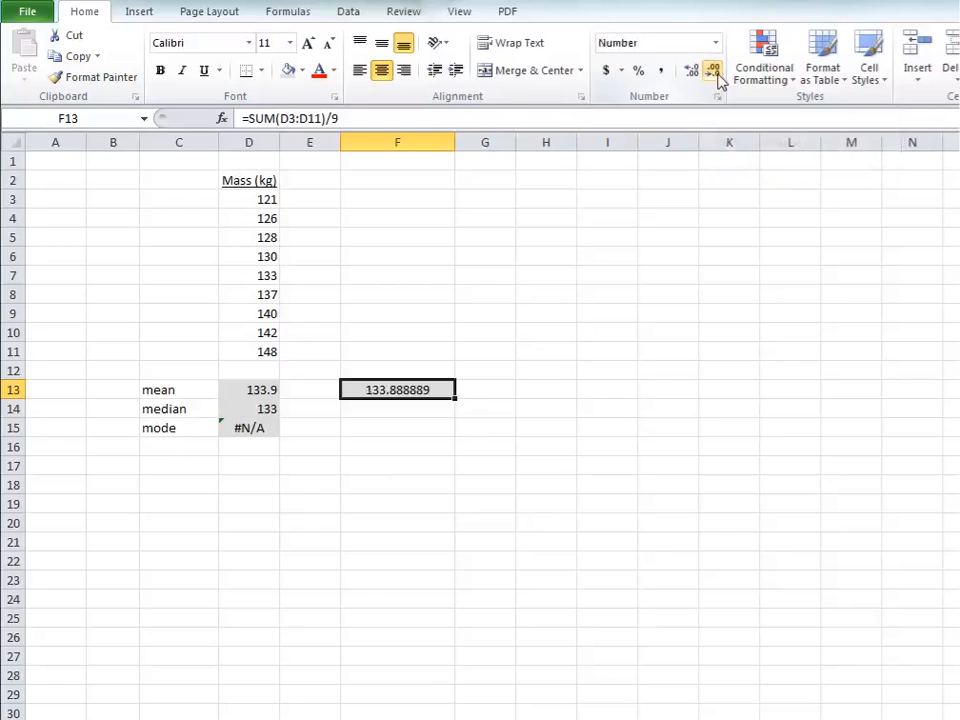
pyautogui.click(713, 72)
pyautogui.click(713, 72)
pyautogui.click(713, 72)
pyautogui.click(718, 76)
pyautogui.click(718, 76)
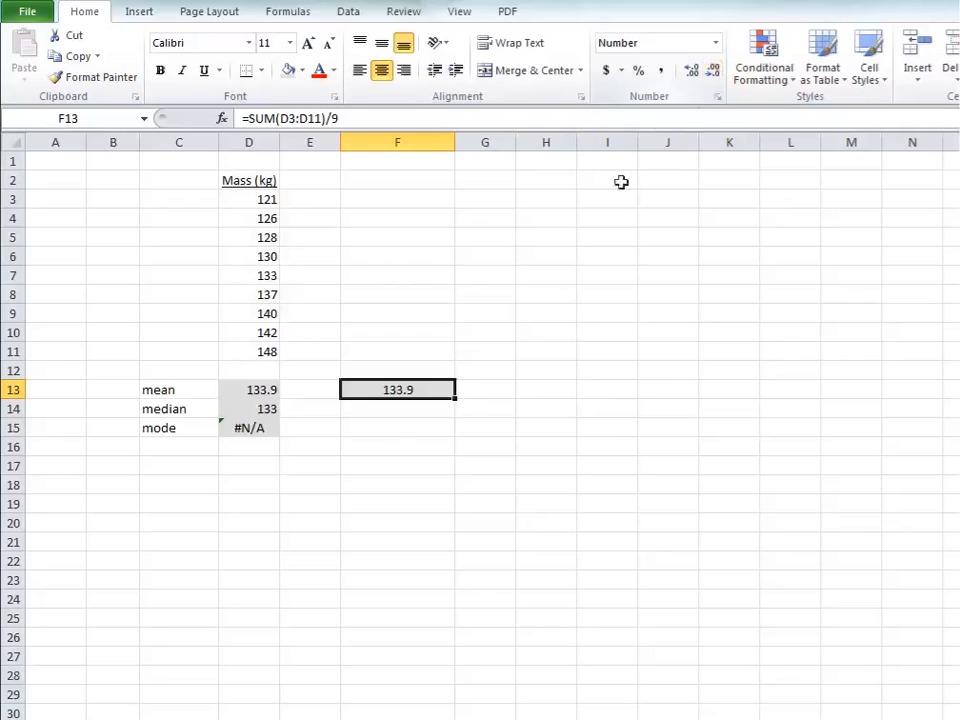
pyautogui.click(376, 586)
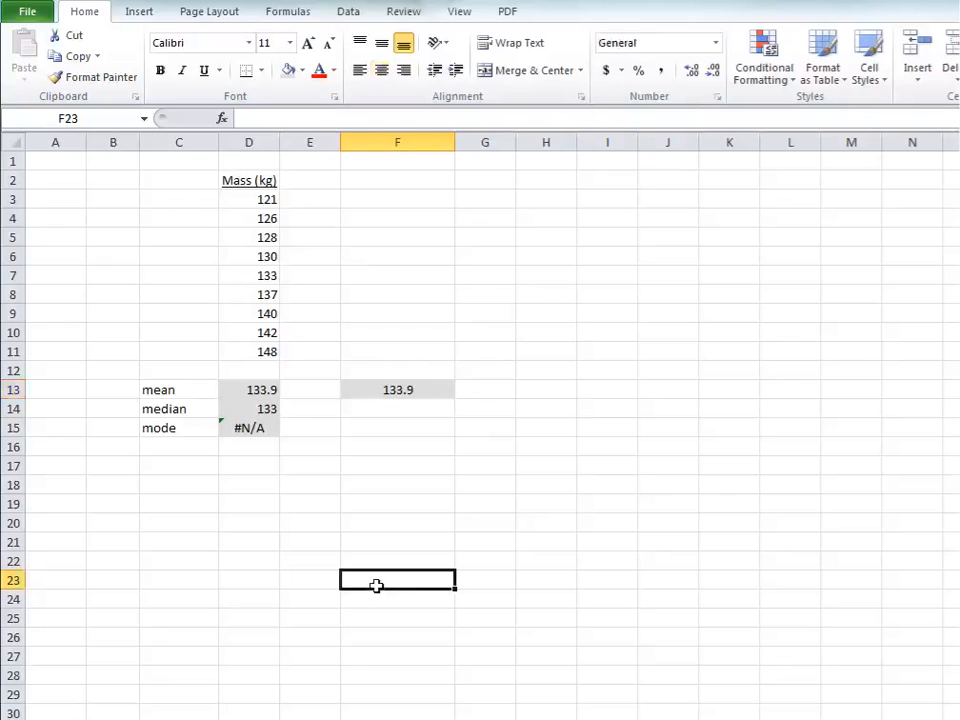